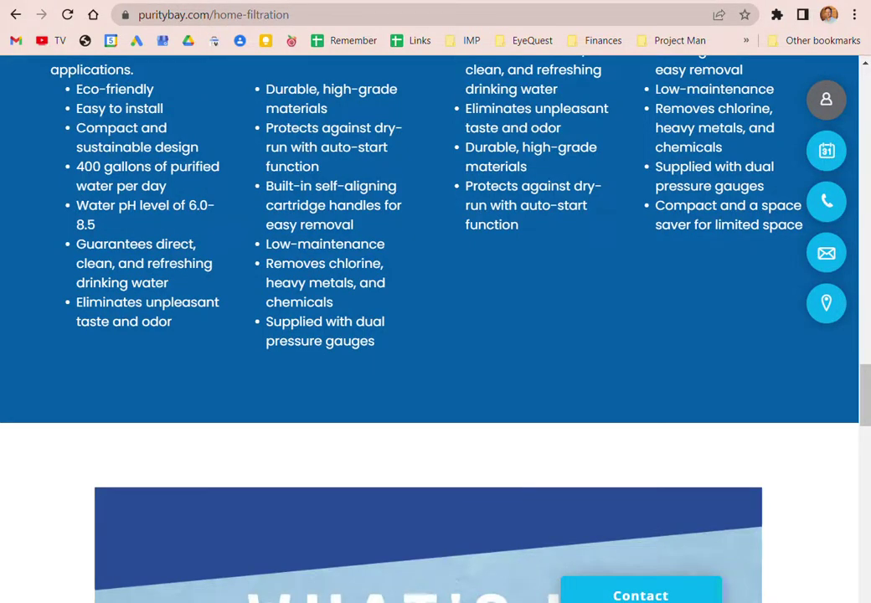
- Examine the Home Filtration page on puritybay.com, from the 10x Your Water Quality intro through the reverse osmosis product sections
{"action": "scroll", "coordinate": [557, 303], "scroll_direction": "up", "scroll_amount": 20}
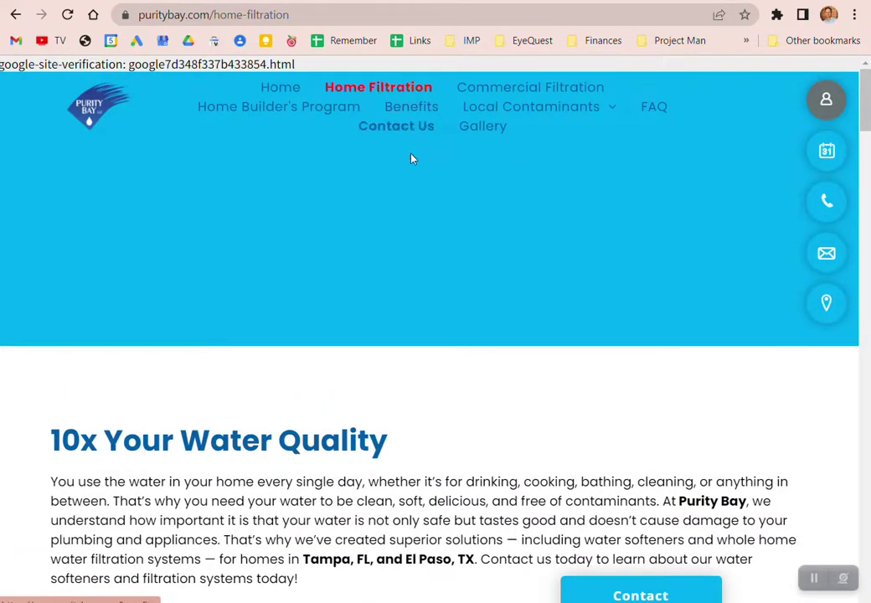
{"action": "scroll", "coordinate": [469, 421], "scroll_direction": "down", "scroll_amount": 4}
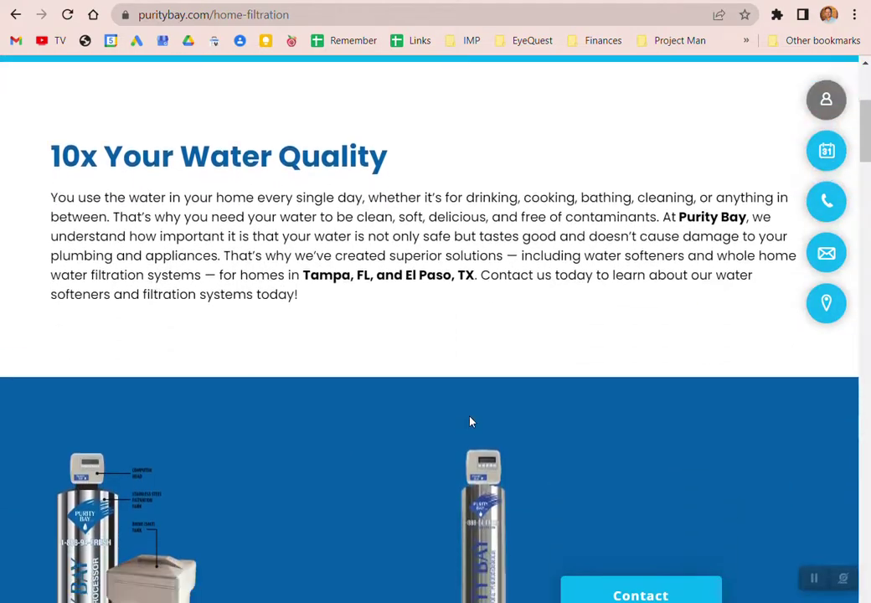
{"action": "scroll", "coordinate": [469, 421], "scroll_direction": "down", "scroll_amount": 4}
{"action": "scroll", "coordinate": [470, 422], "scroll_direction": "down", "scroll_amount": 3}
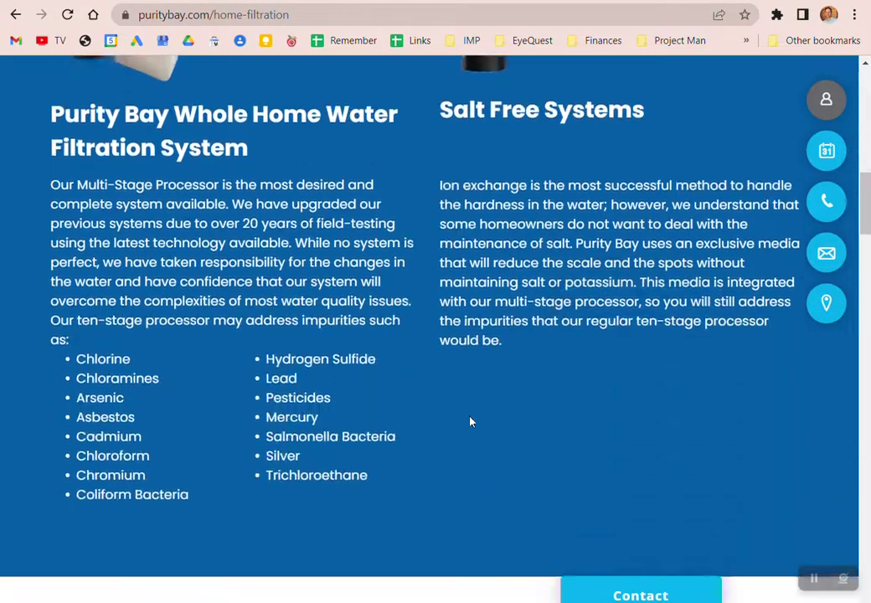
{"action": "scroll", "coordinate": [470, 421], "scroll_direction": "up", "scroll_amount": 3}
{"action": "scroll", "coordinate": [470, 421], "scroll_direction": "down", "scroll_amount": 3}
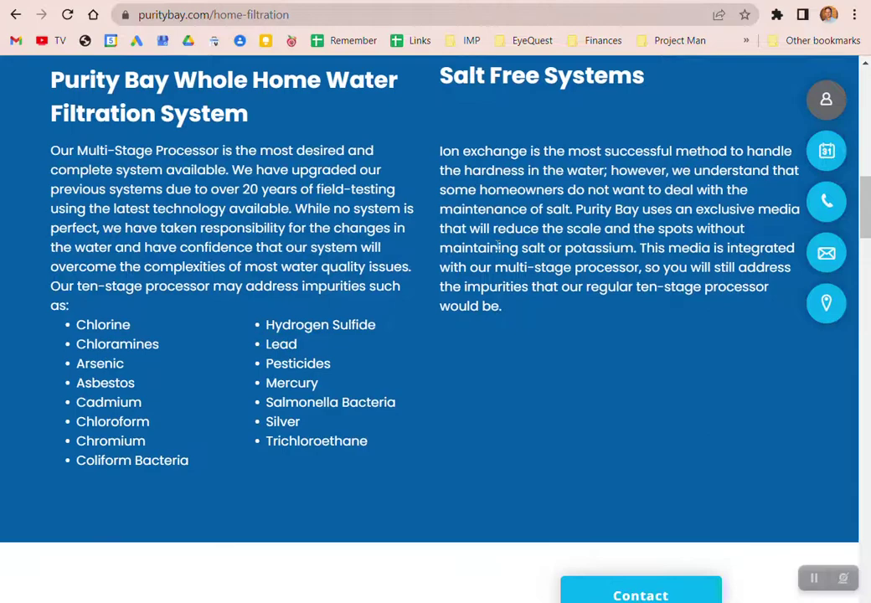
{"action": "scroll", "coordinate": [419, 393], "scroll_direction": "down", "scroll_amount": 10}
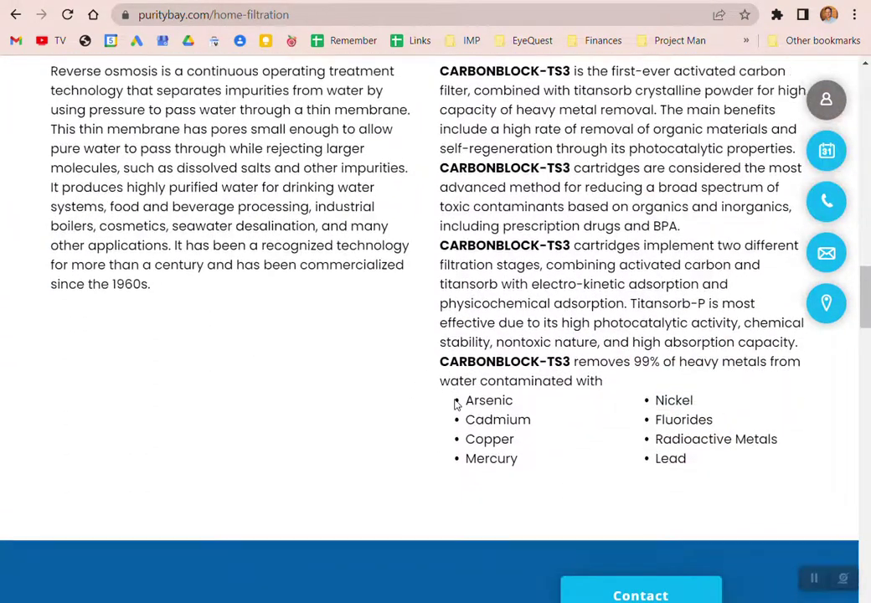
{"action": "scroll", "coordinate": [456, 405], "scroll_direction": "down", "scroll_amount": 8}
{"action": "scroll", "coordinate": [455, 404], "scroll_direction": "up", "scroll_amount": 12}
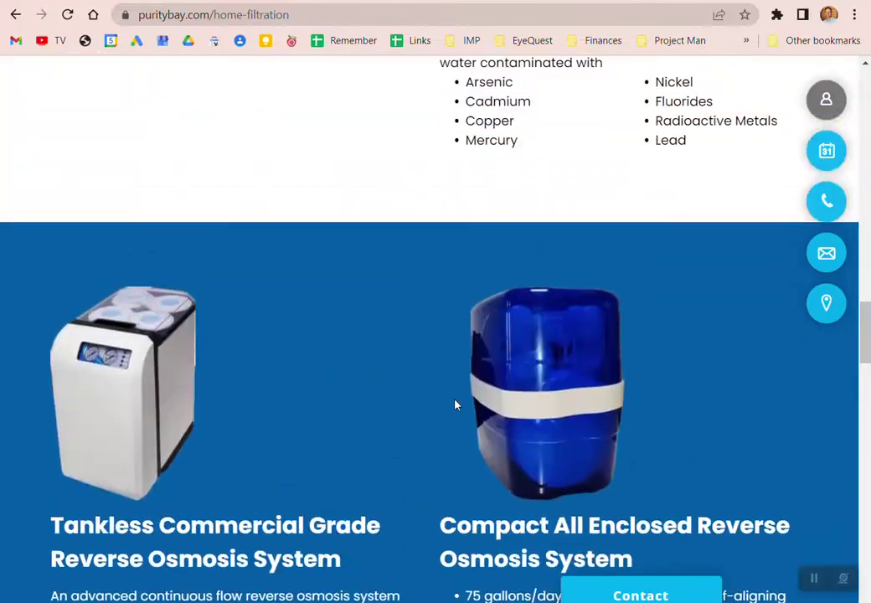
{"action": "scroll", "coordinate": [455, 405], "scroll_direction": "up", "scroll_amount": 6}
{"action": "scroll", "coordinate": [454, 405], "scroll_direction": "down", "scroll_amount": 7}
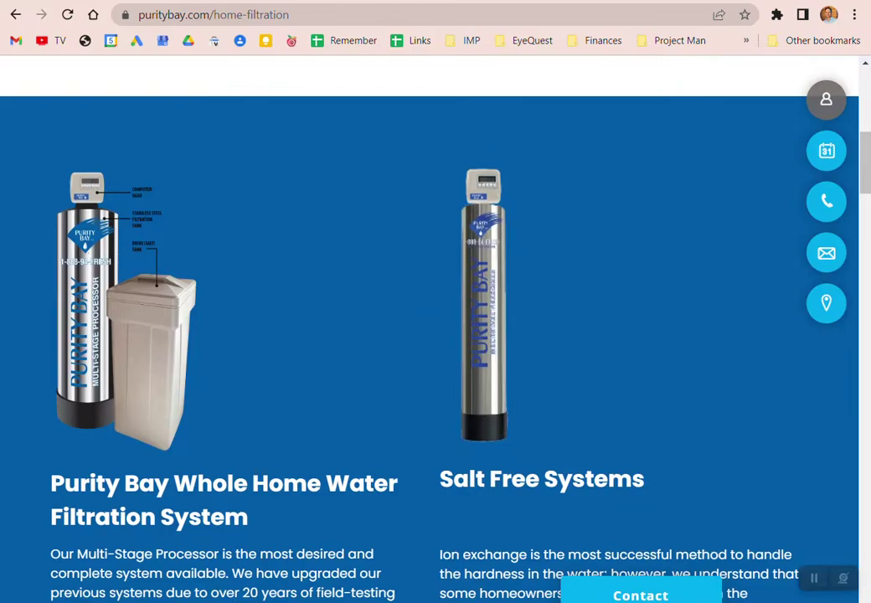
- Switch to the PowerPoint page mockup and examine slide 1 with its 10x Your Water Quality text block
{"action": "key", "text": "alt+Tab"}
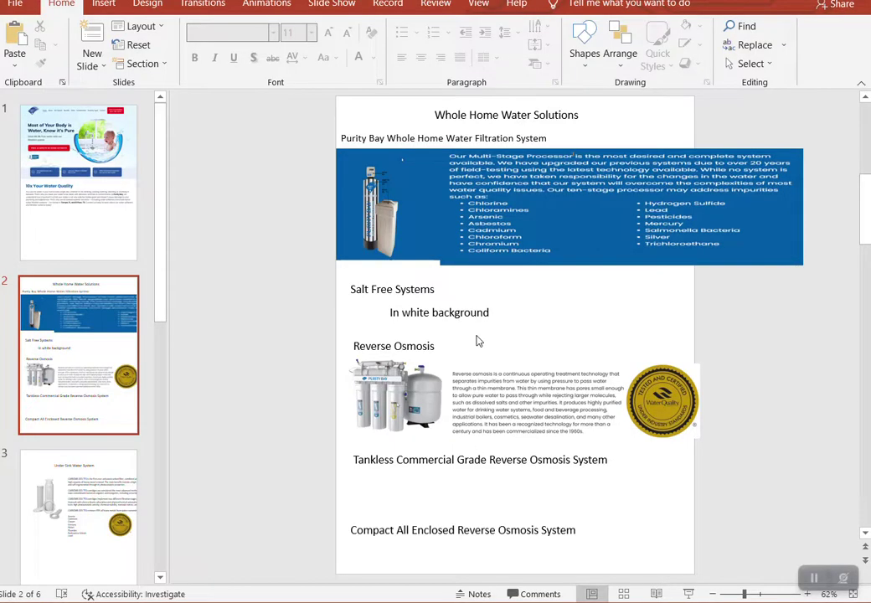
{"action": "scroll", "coordinate": [474, 340], "scroll_direction": "up", "scroll_amount": 1}
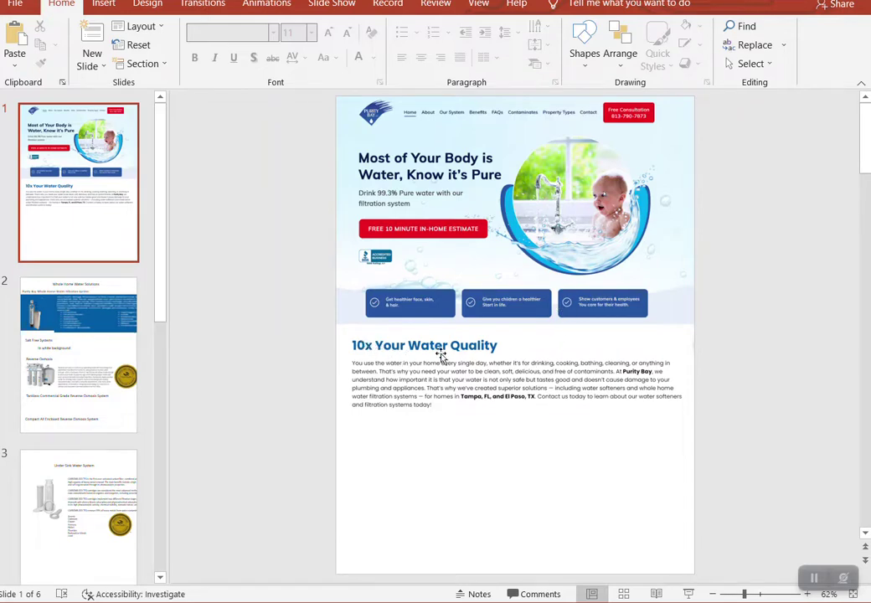
{"action": "left_click", "coordinate": [473, 376]}
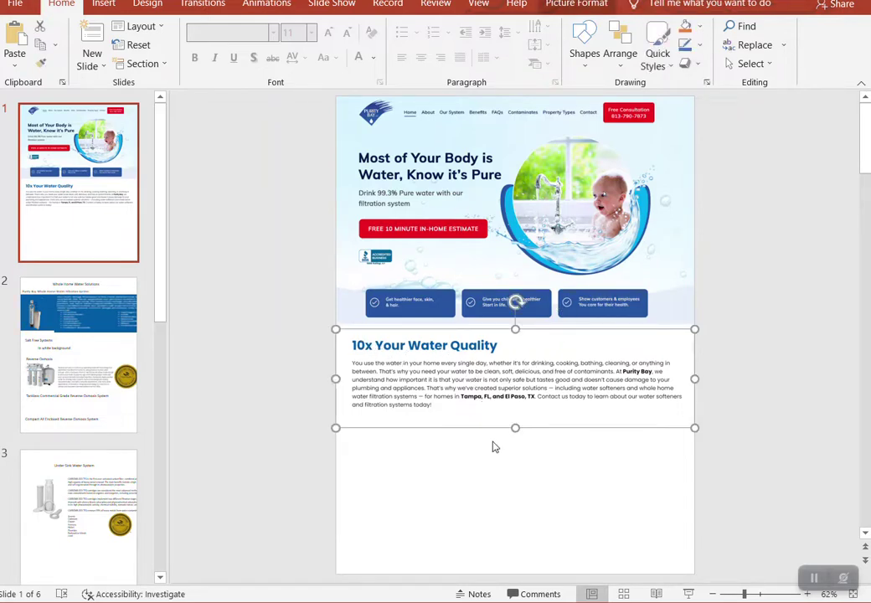
{"action": "key", "text": "Escape"}
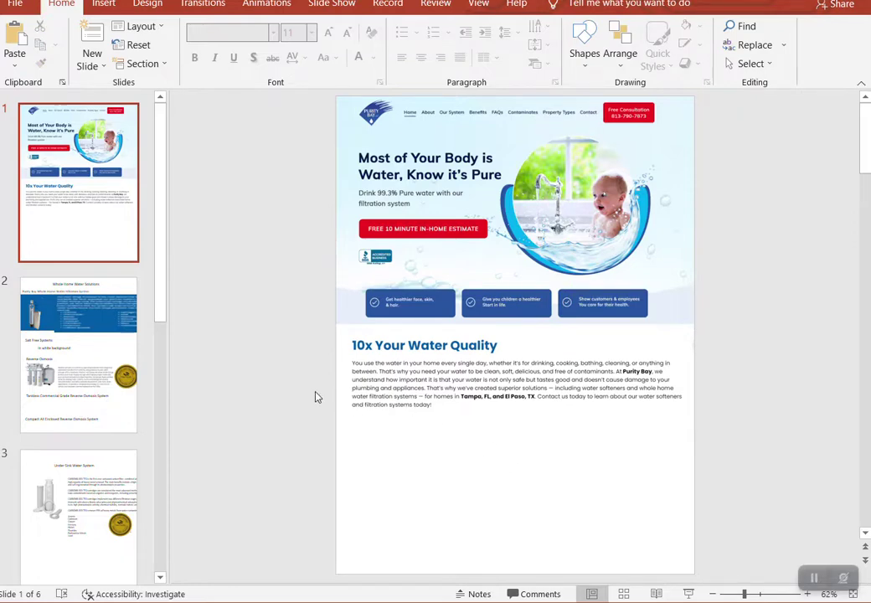
- Change the "Salt Free Systems" heading on slide 2 to the singular "Salt Free System"
{"action": "scroll", "coordinate": [317, 397], "scroll_direction": "down", "scroll_amount": 1}
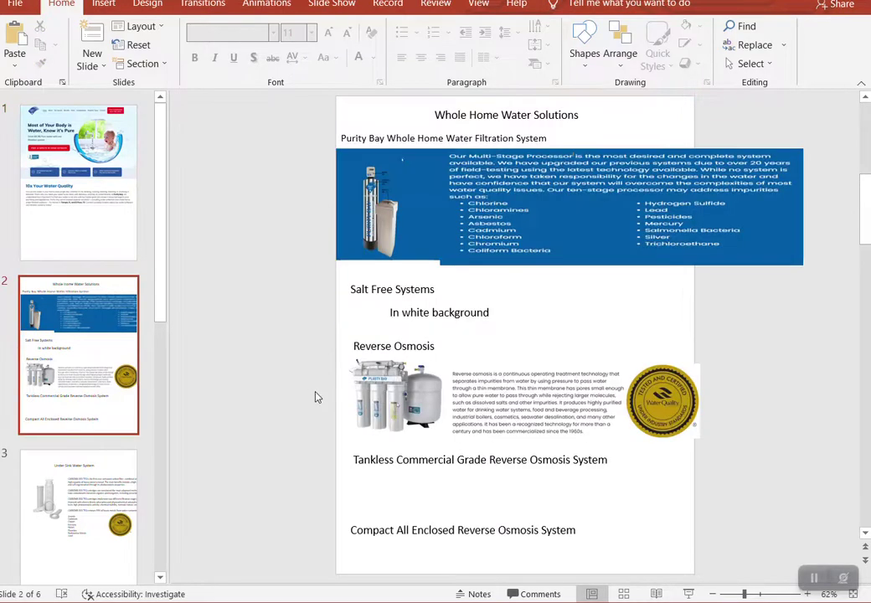
{"action": "left_click", "coordinate": [392, 290]}
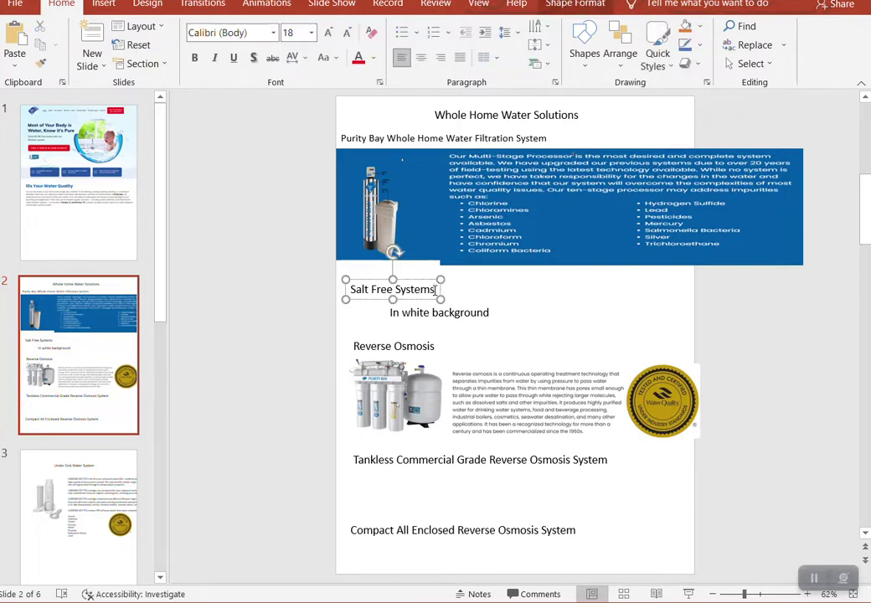
{"action": "key", "text": "BackSpace"}
{"action": "left_click", "coordinate": [517, 335]}
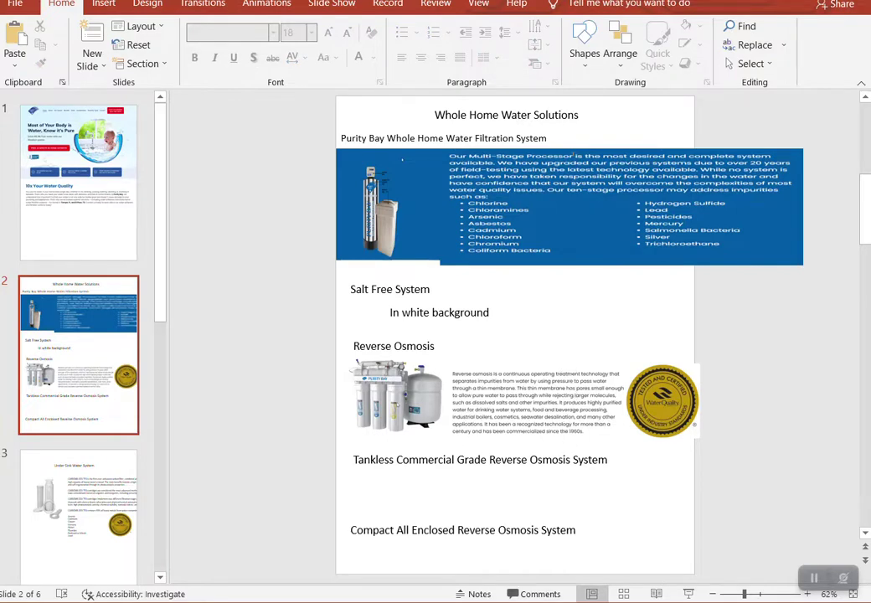
- Switch to the puritybay.com page in Chrome and review the Salt Free Systems, Reverse Osmosis and Under Counter Sink Filter sections
{"action": "key", "text": "alt+Tab"}
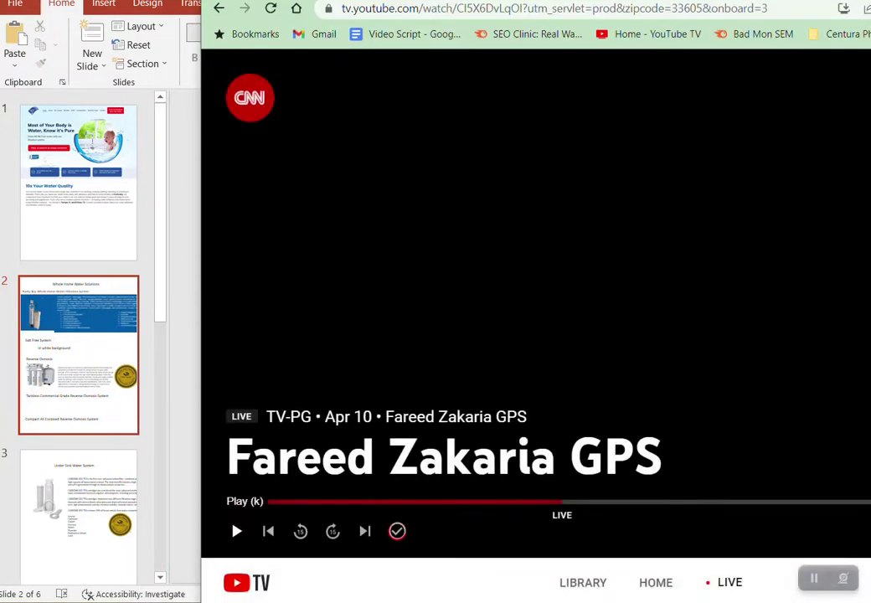
{"action": "left_click", "coordinate": [188, 421]}
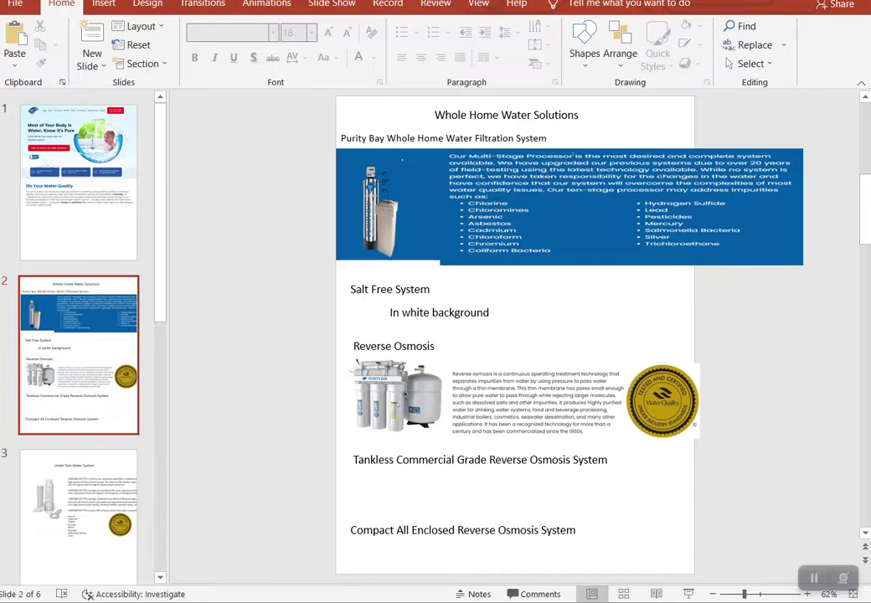
{"action": "left_click", "coordinate": [758, 565]}
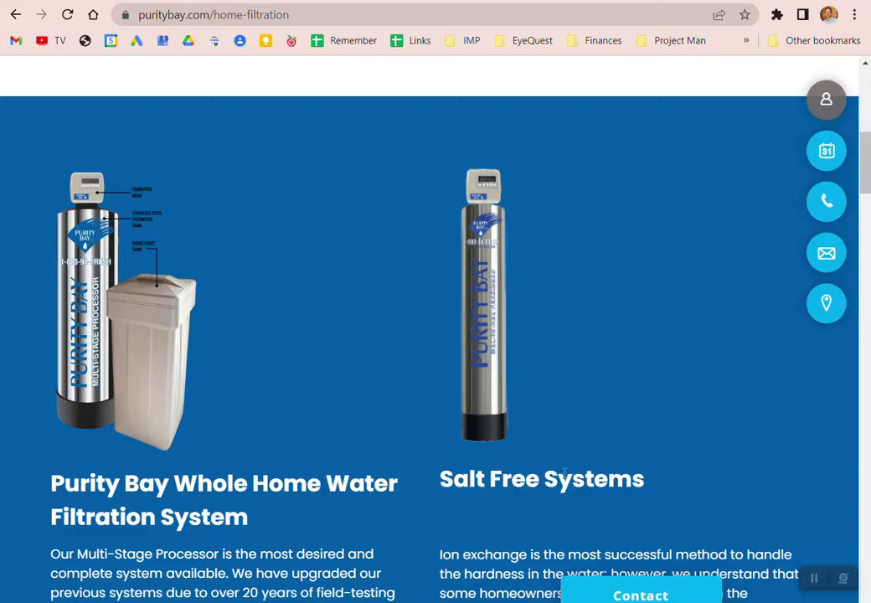
{"action": "scroll", "coordinate": [416, 379], "scroll_direction": "down", "scroll_amount": 2}
{"action": "scroll", "coordinate": [511, 467], "scroll_direction": "down", "scroll_amount": 2}
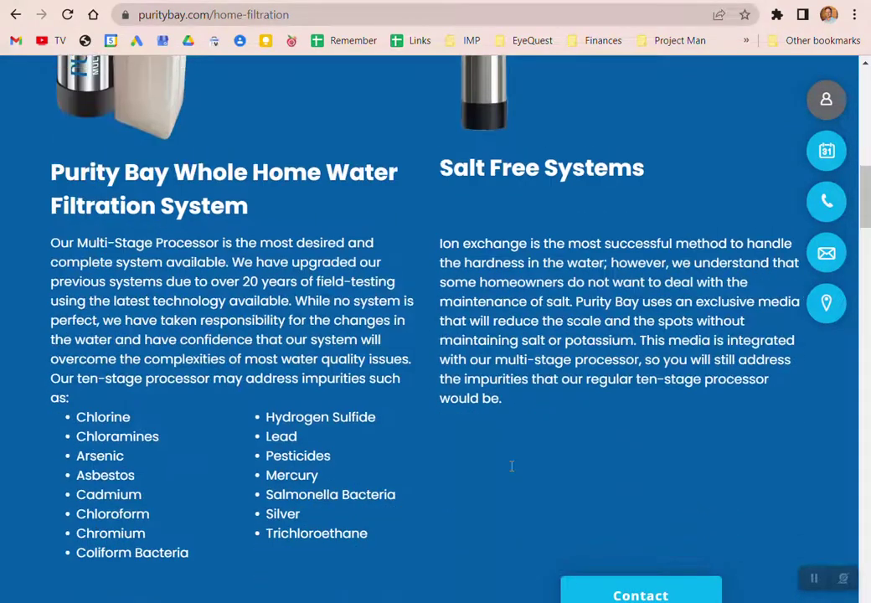
{"action": "scroll", "coordinate": [531, 285], "scroll_direction": "up", "scroll_amount": 1}
{"action": "scroll", "coordinate": [444, 377], "scroll_direction": "down", "scroll_amount": 7}
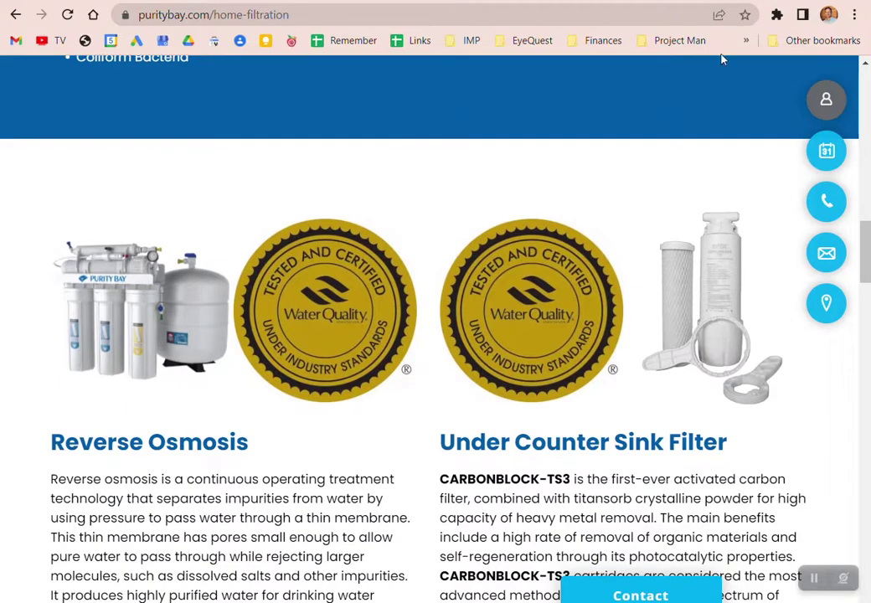
{"action": "scroll", "coordinate": [529, 322], "scroll_direction": "down", "scroll_amount": 2}
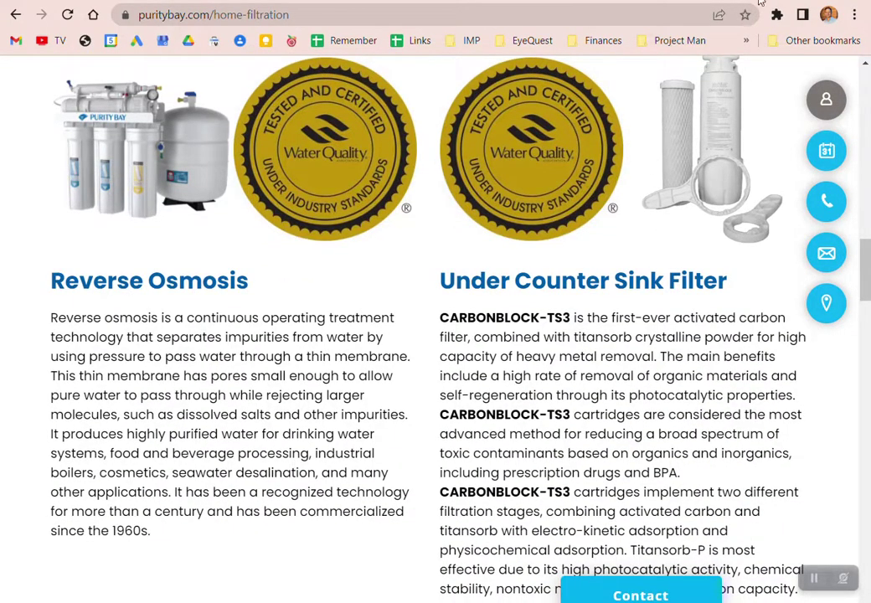
- Switch back to the PowerPoint mockup and review its slides, from Whole Home Water Solutions through the 4 Steps to Pure Water page
{"action": "key", "text": "alt+Tab"}
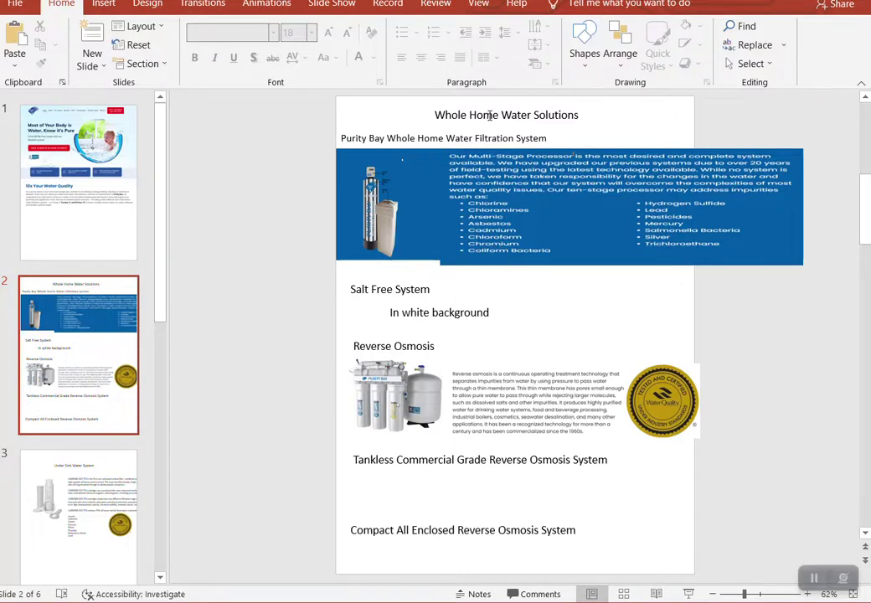
{"action": "scroll", "coordinate": [487, 445], "scroll_direction": "down", "scroll_amount": 3}
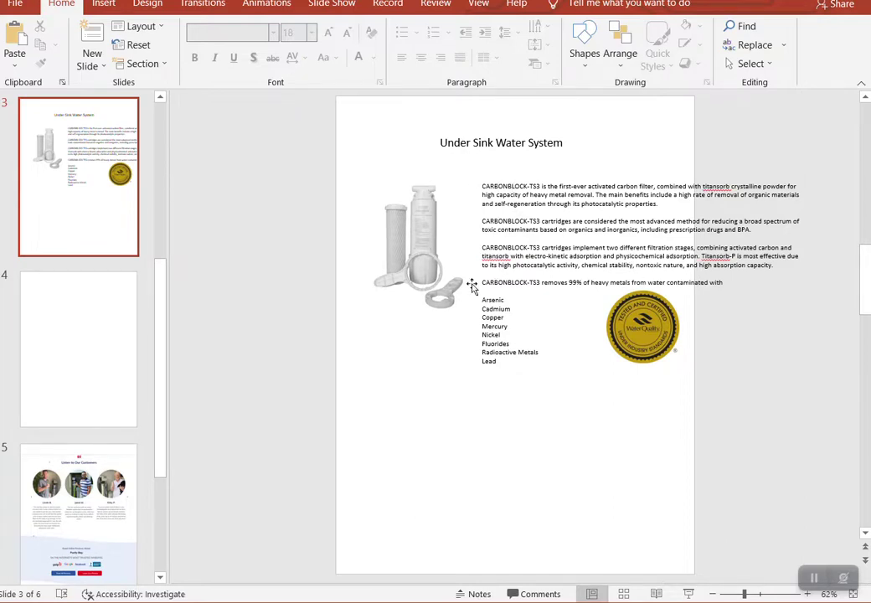
{"action": "scroll", "coordinate": [465, 288], "scroll_direction": "up", "scroll_amount": 2}
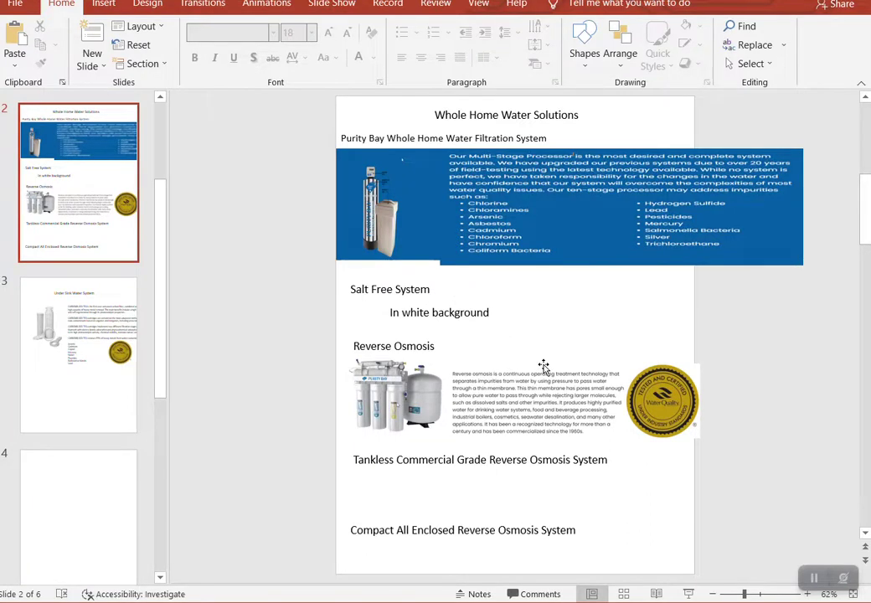
{"action": "scroll", "coordinate": [544, 366], "scroll_direction": "down", "scroll_amount": 2}
{"action": "scroll", "coordinate": [544, 365], "scroll_direction": "up", "scroll_amount": 1}
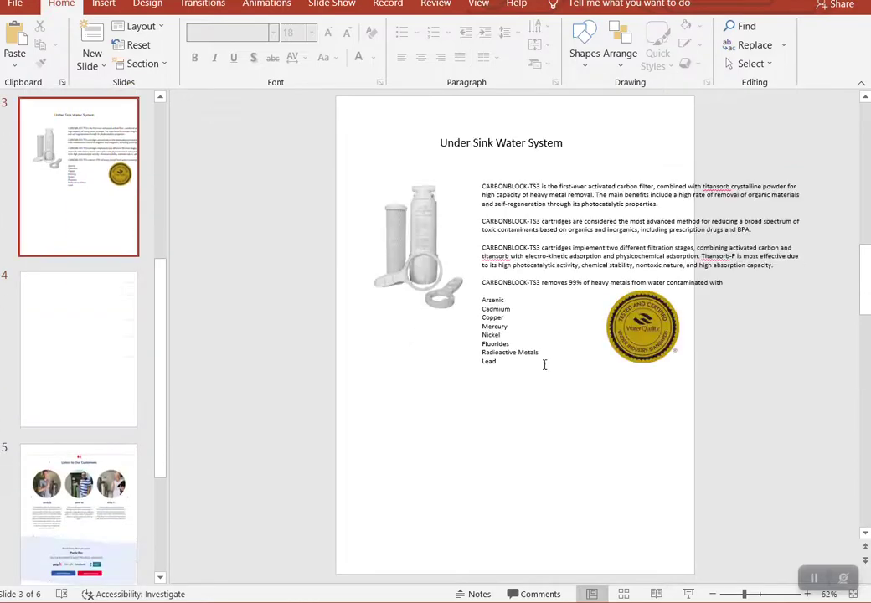
{"action": "scroll", "coordinate": [544, 366], "scroll_direction": "down", "scroll_amount": 3}
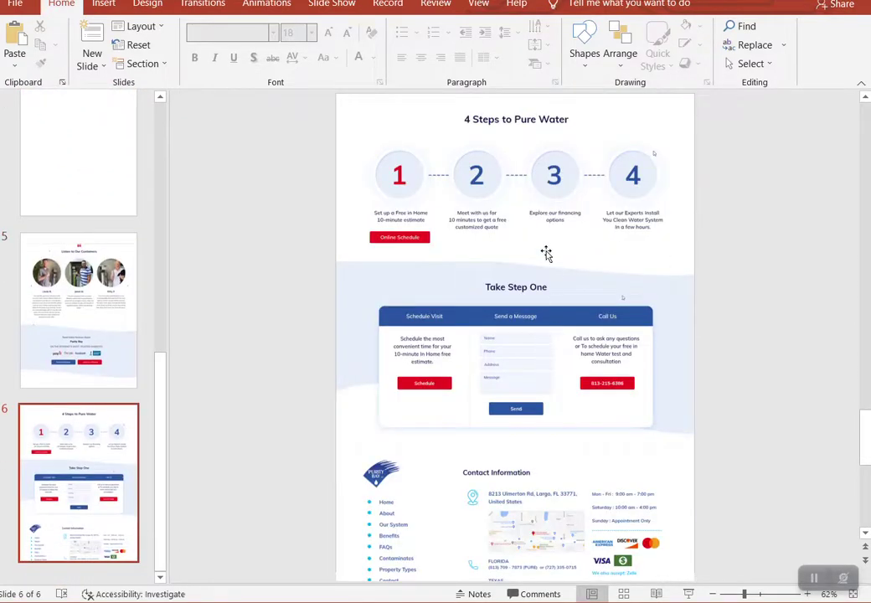
{"action": "scroll", "coordinate": [534, 402], "scroll_direction": "down", "scroll_amount": 1}
{"action": "scroll", "coordinate": [461, 321], "scroll_direction": "up", "scroll_amount": 5}
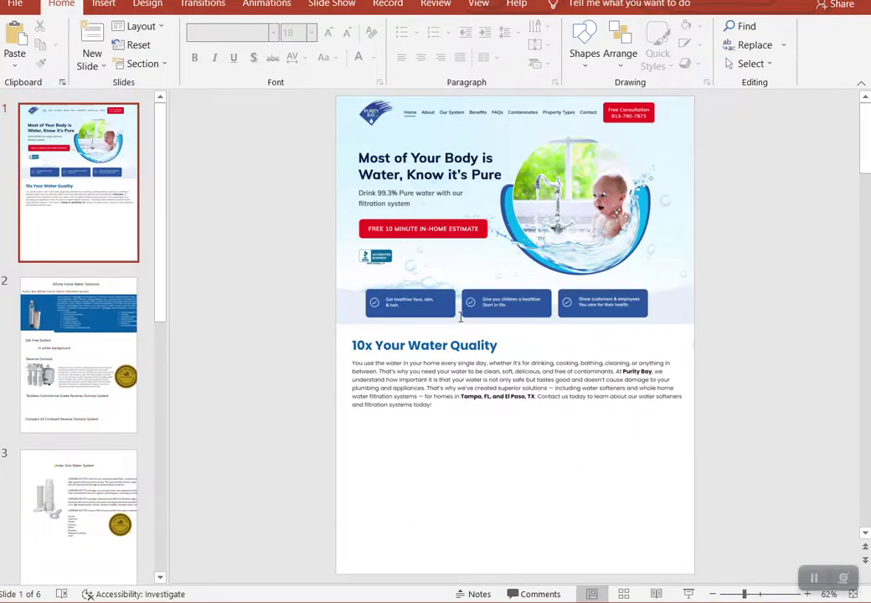
- Examine the layout of the Whole Home Water Solutions slide alongside the Under Sink Water System slide
{"action": "scroll", "coordinate": [299, 313], "scroll_direction": "down", "scroll_amount": 2}
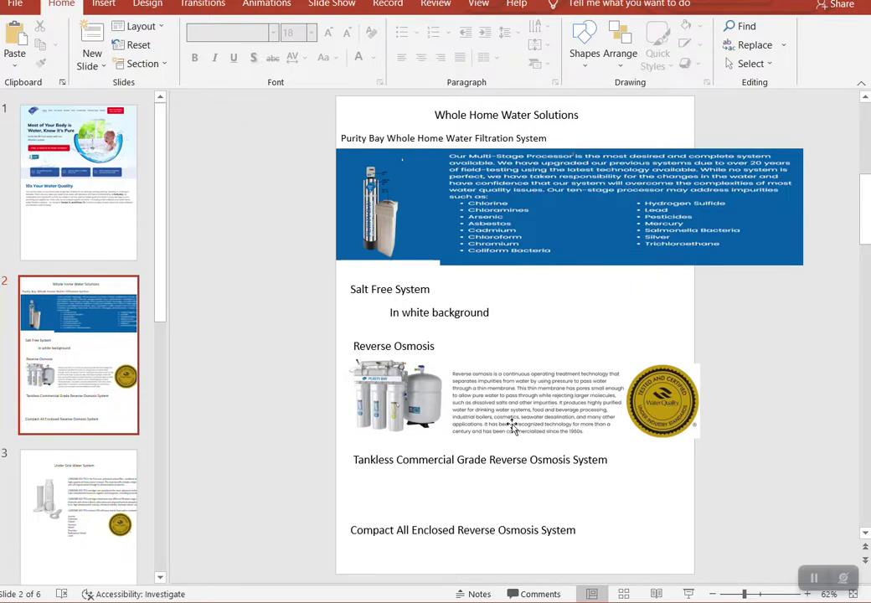
{"action": "scroll", "coordinate": [480, 453], "scroll_direction": "down", "scroll_amount": 1}
{"action": "scroll", "coordinate": [481, 455], "scroll_direction": "up", "scroll_amount": 1}
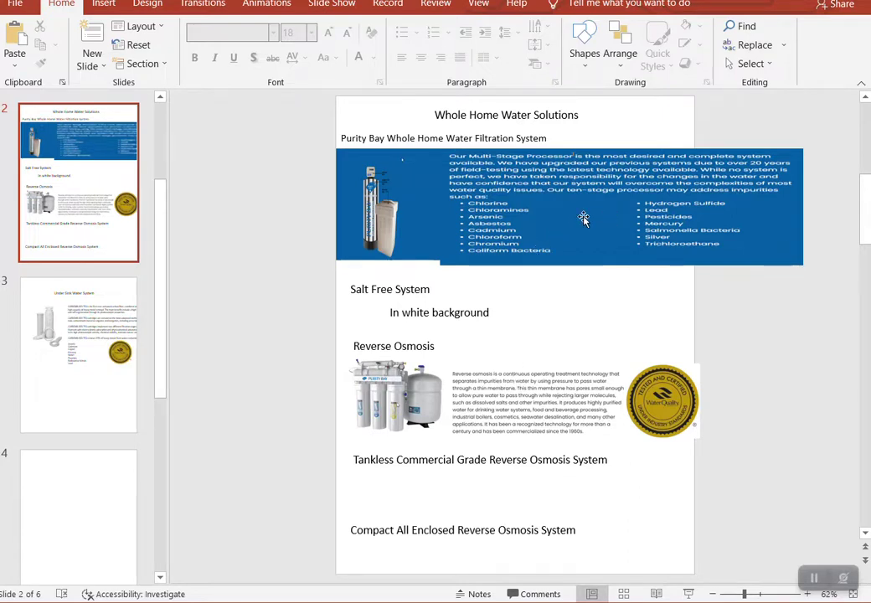
{"action": "scroll", "coordinate": [541, 344], "scroll_direction": "down", "scroll_amount": 1}
{"action": "scroll", "coordinate": [540, 352], "scroll_direction": "up", "scroll_amount": 1}
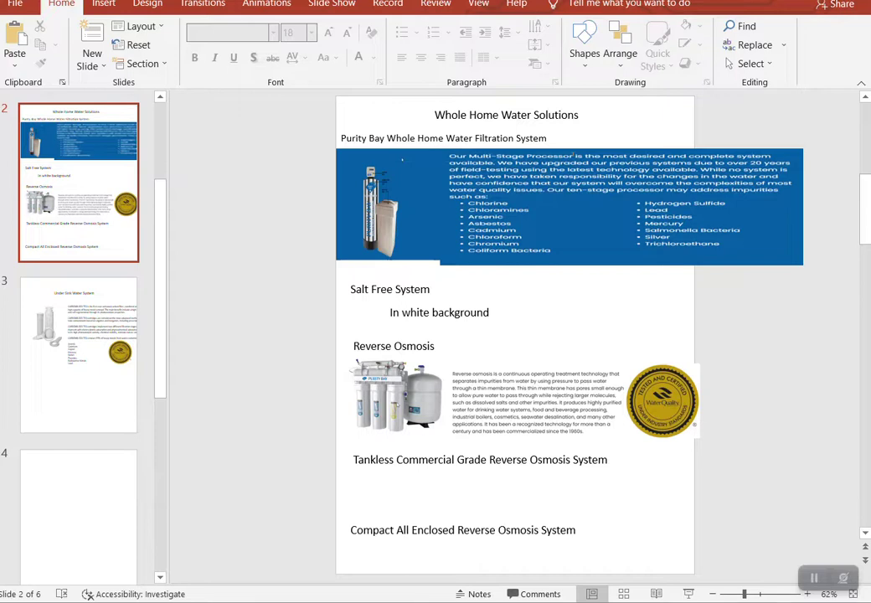
{"action": "mouse_move", "coordinate": [565, 599]}
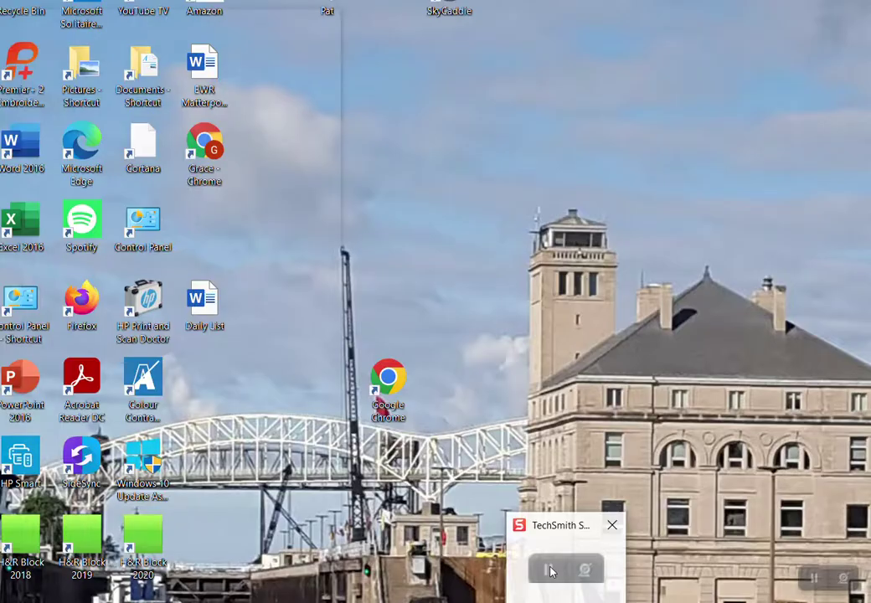
{"action": "left_click", "coordinate": [550, 571]}
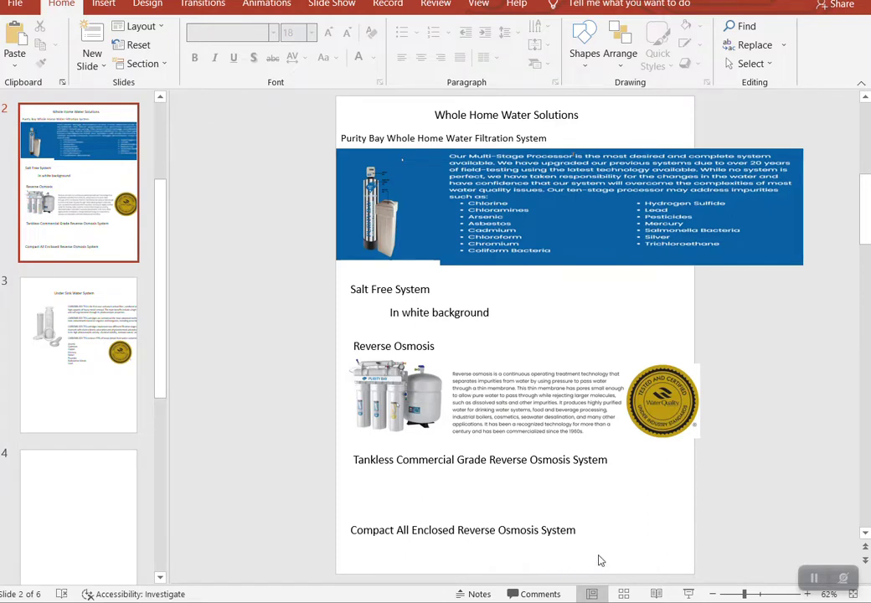
{"action": "mouse_move", "coordinate": [565, 536]}
{"action": "left_click", "coordinate": [629, 2]}
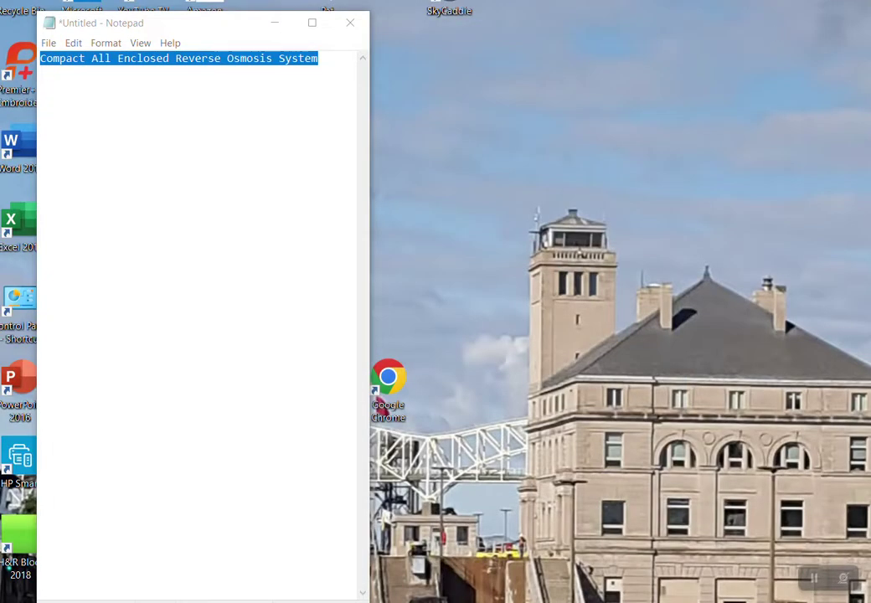